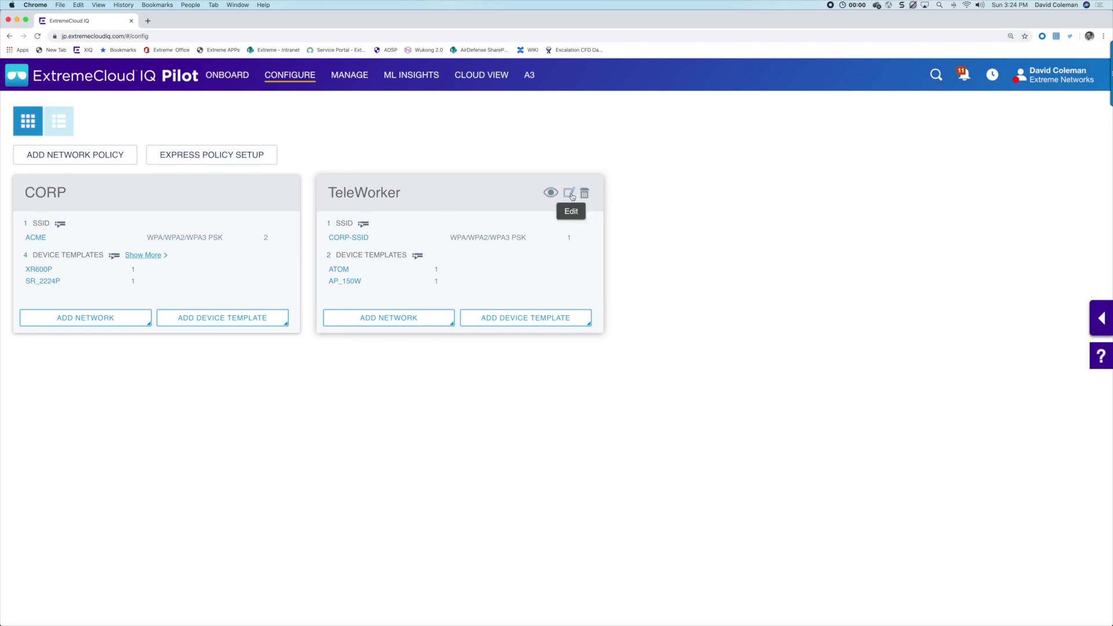
Open the TeleWorker policy and review VGVA-L2's device configuration as a Layer 2 VPN Gateway.
{"action": "left_click", "coordinate": [570, 194]}
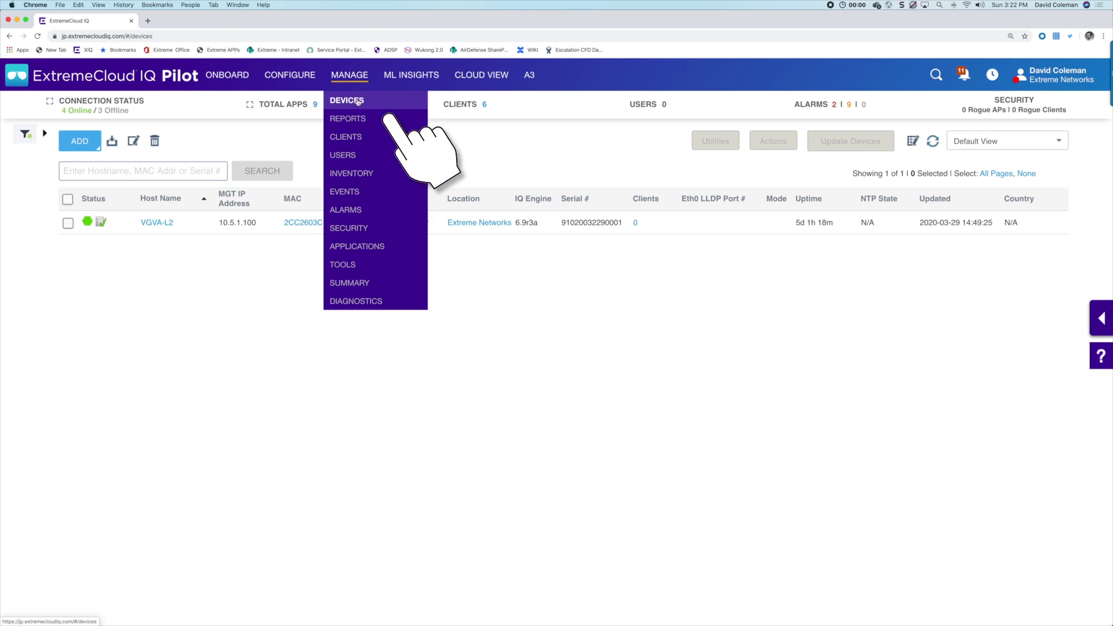
{"action": "left_click", "coordinate": [313, 222]}
{"action": "scroll", "coordinate": [566, 450], "scroll_direction": "down", "scroll_amount": 5}
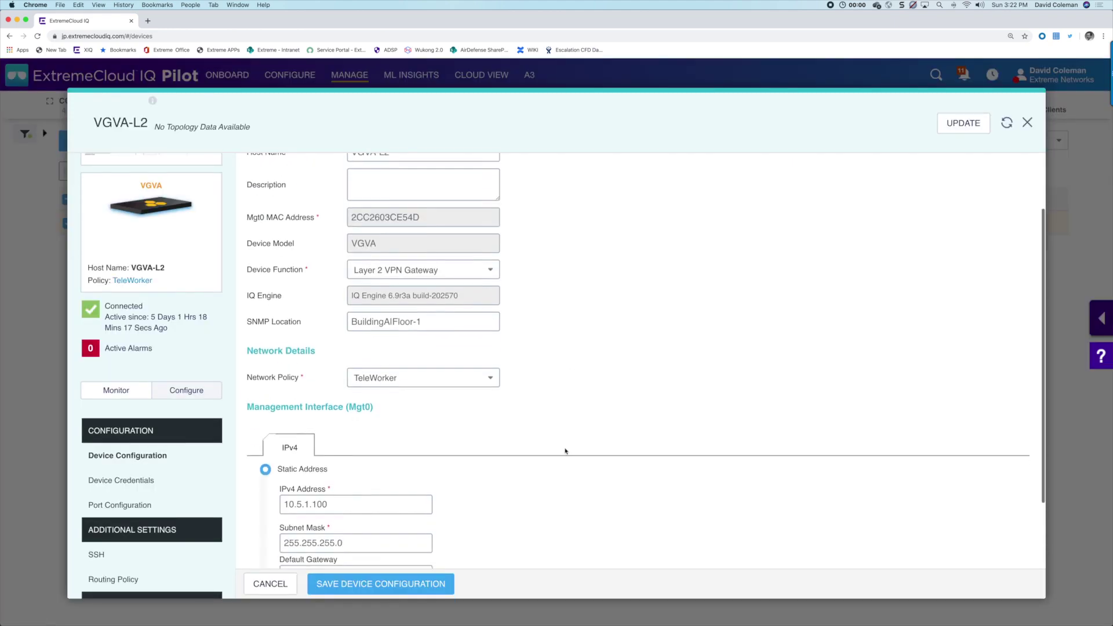
{"action": "scroll", "coordinate": [567, 450], "scroll_direction": "up", "scroll_amount": 1}
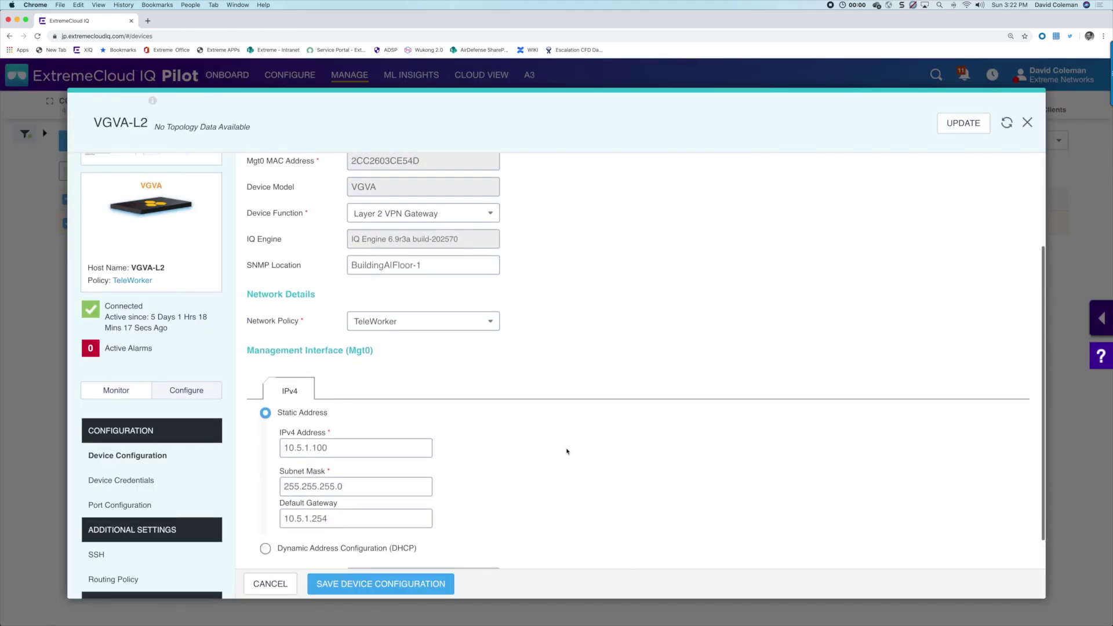
{"action": "scroll", "coordinate": [567, 451], "scroll_direction": "down", "scroll_amount": 2}
{"action": "scroll", "coordinate": [566, 451], "scroll_direction": "up", "scroll_amount": 3}
{"action": "scroll", "coordinate": [566, 451], "scroll_direction": "up", "scroll_amount": 1}
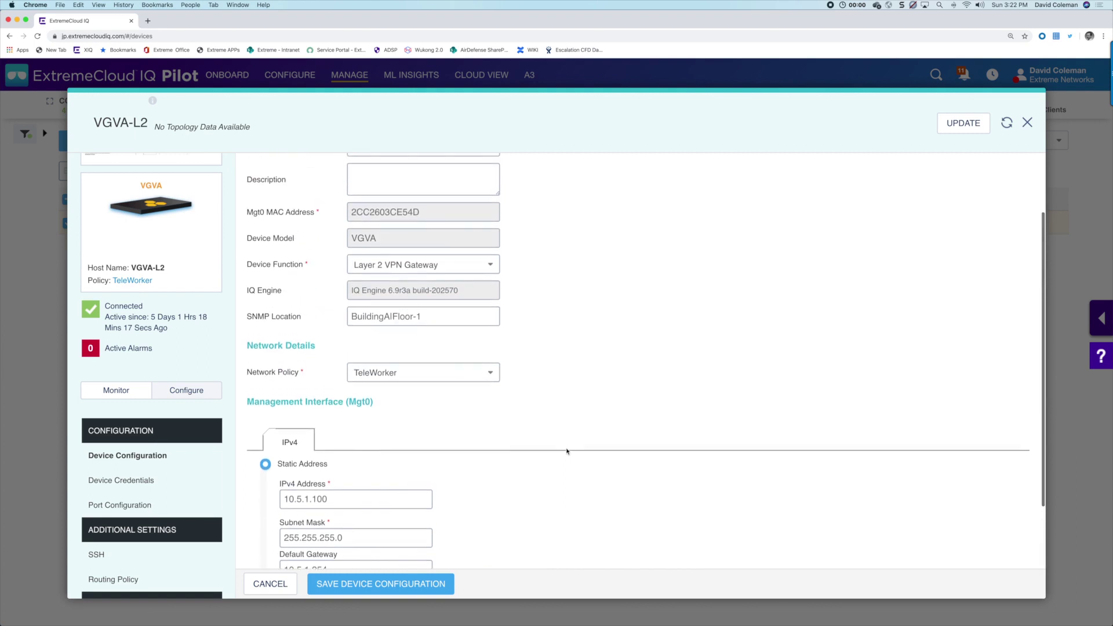
{"action": "scroll", "coordinate": [567, 451], "scroll_direction": "up", "scroll_amount": 4}
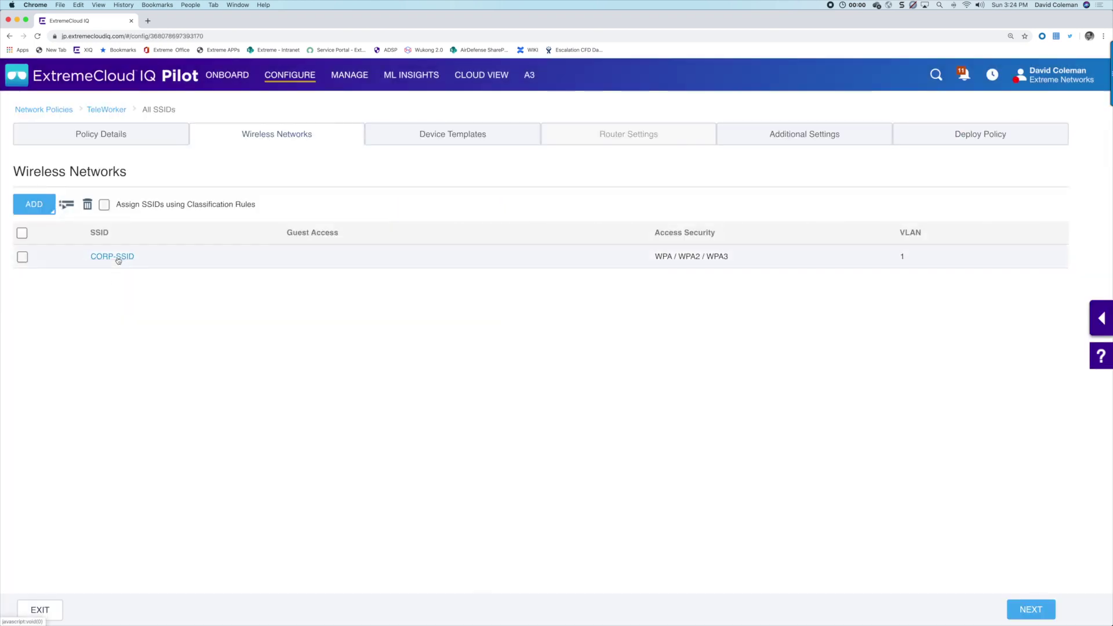
Review the CORP-SSID wireless network's WPA2 personal security settings.
{"action": "left_click", "coordinate": [117, 256]}
{"action": "scroll", "coordinate": [505, 535], "scroll_direction": "down", "scroll_amount": 2}
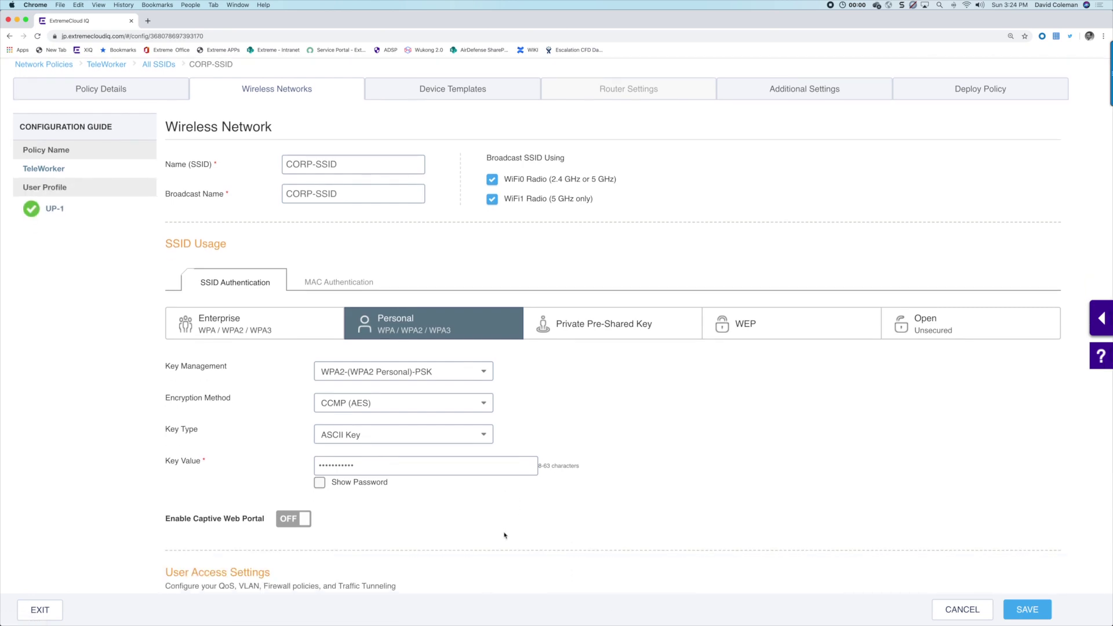
{"action": "scroll", "coordinate": [505, 535], "scroll_direction": "up", "scroll_amount": 2}
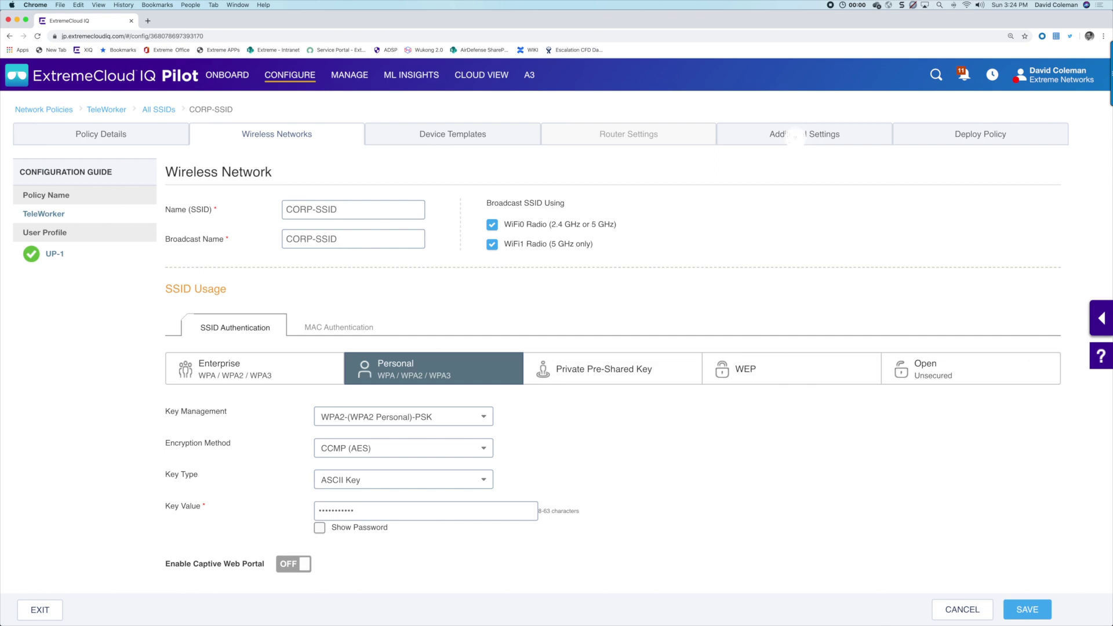
Show the policy's DNS Server settings with servers 208.67.222.222 and 208.67.220.220.
{"action": "left_click", "coordinate": [794, 136]}
{"action": "left_click", "coordinate": [342, 203]}
{"action": "scroll", "coordinate": [174, 472], "scroll_direction": "down", "scroll_amount": 4}
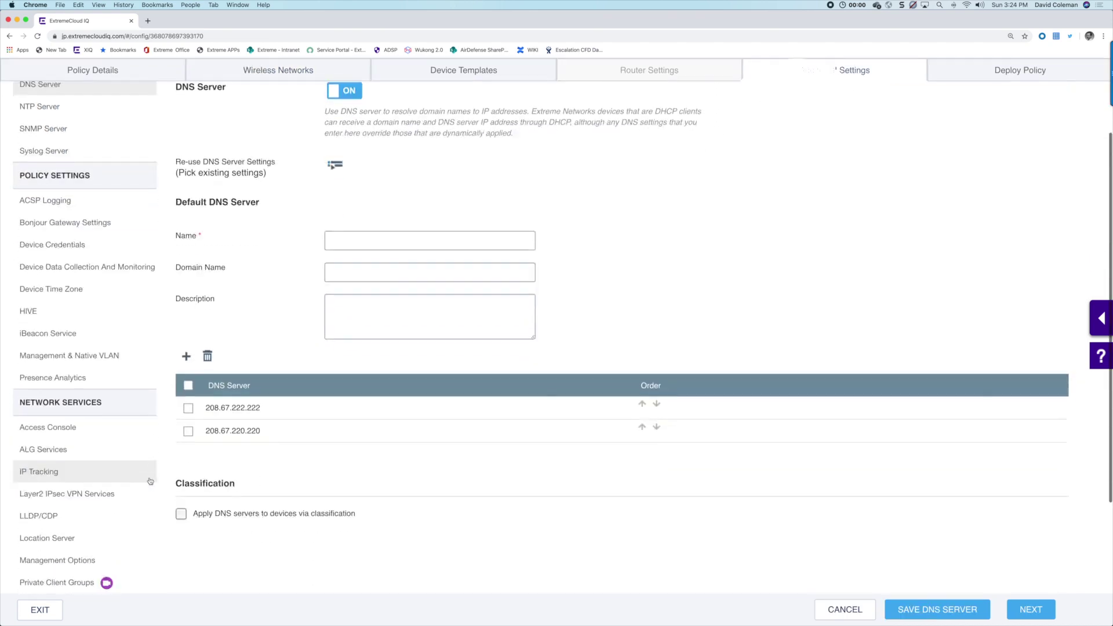
{"action": "scroll", "coordinate": [139, 484], "scroll_direction": "down", "scroll_amount": 2}
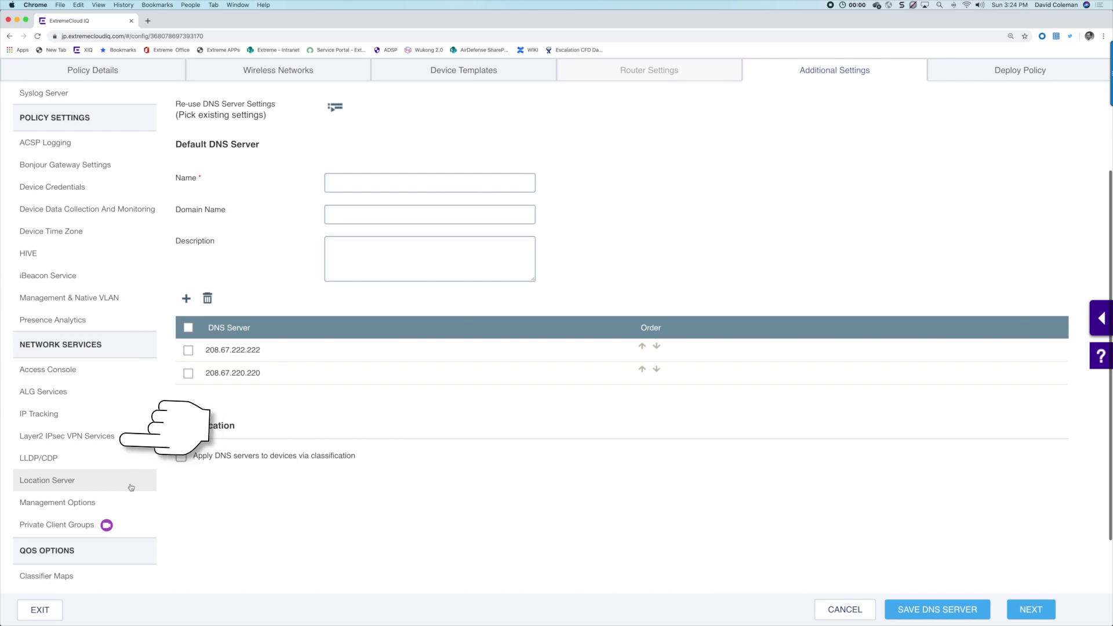
Check the Layer 2 IPsec VPN service uses VGVA-L2 with client pool 192.168.3.1–192.168.3.101.
{"action": "left_click", "coordinate": [67, 436]}
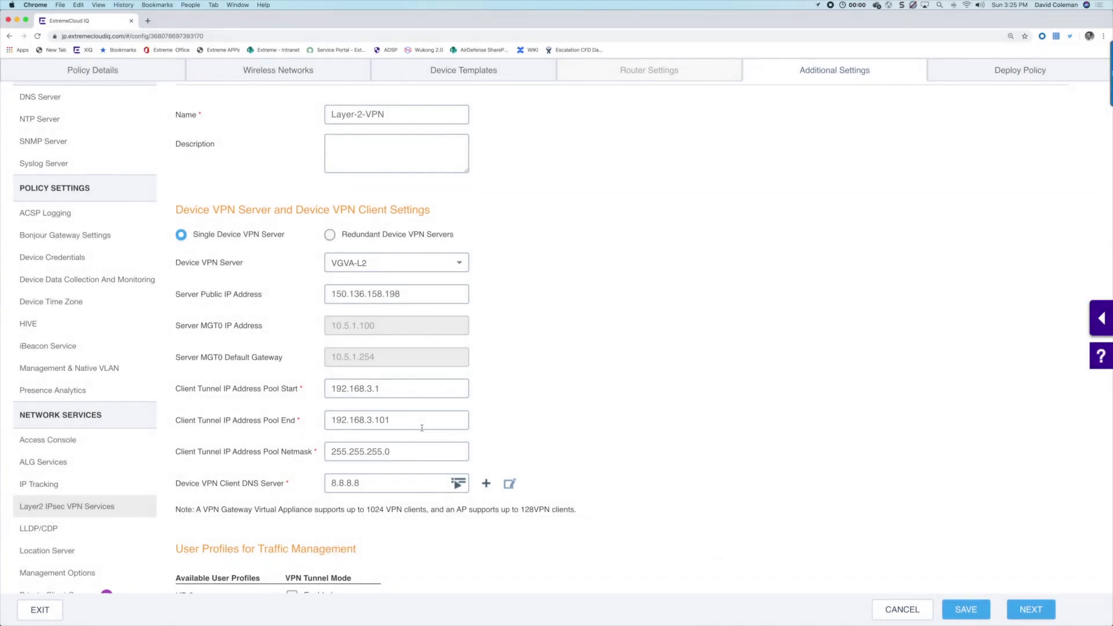
{"action": "scroll", "coordinate": [422, 428], "scroll_direction": "down", "scroll_amount": 3}
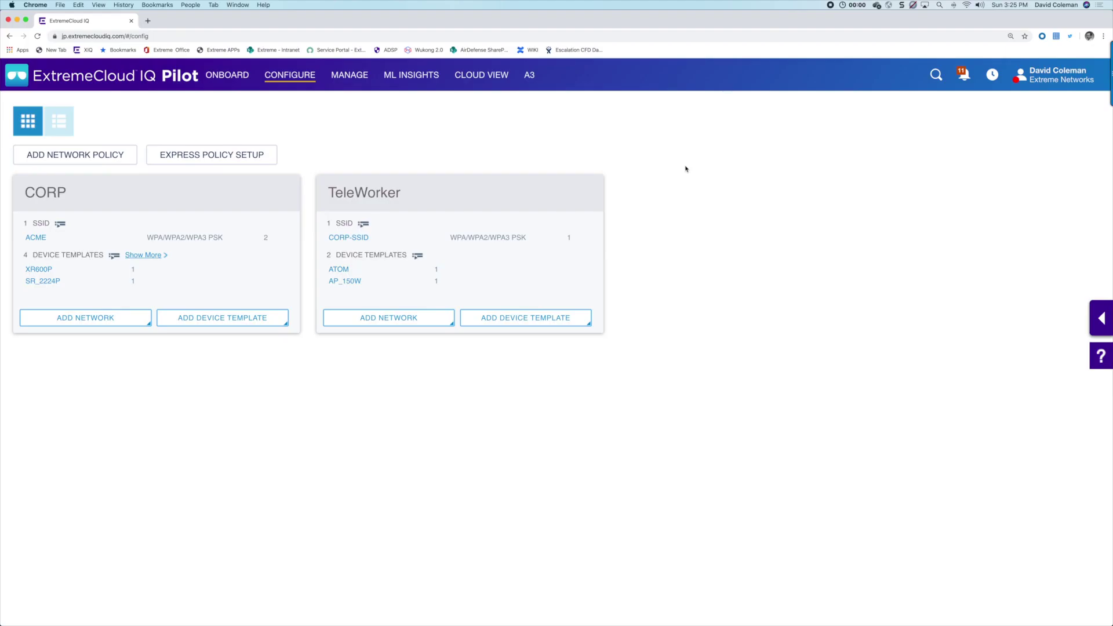
Go to Manage > Devices and bring up the Quick Add Devices form's serial number box.
{"action": "mouse_move", "coordinate": [348, 78]}
{"action": "left_click", "coordinate": [344, 100]}
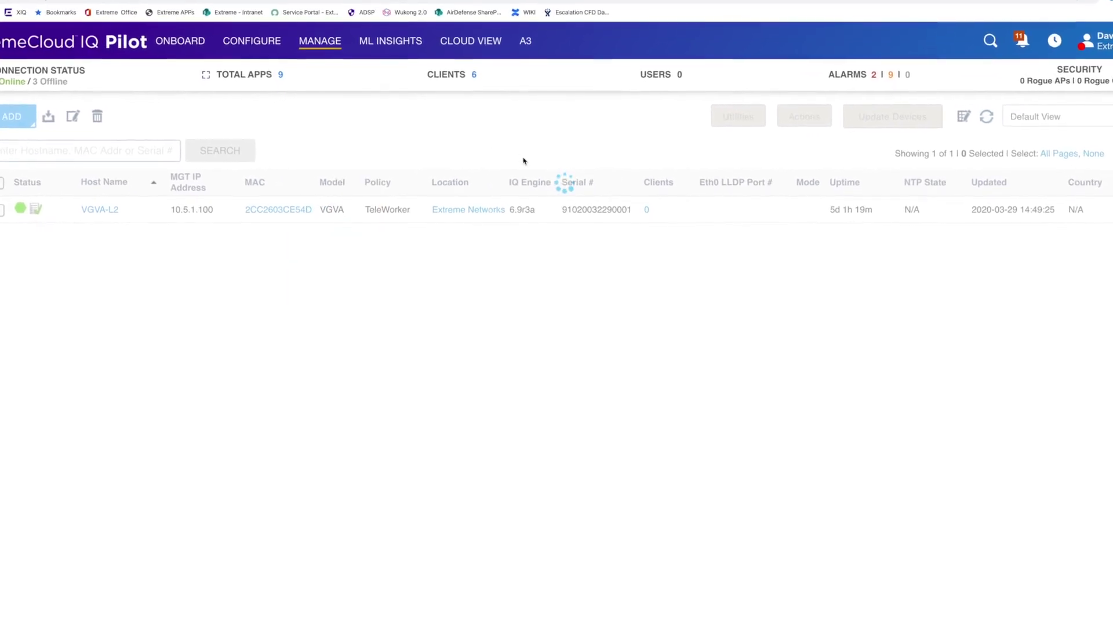
{"action": "left_click", "coordinate": [85, 148]}
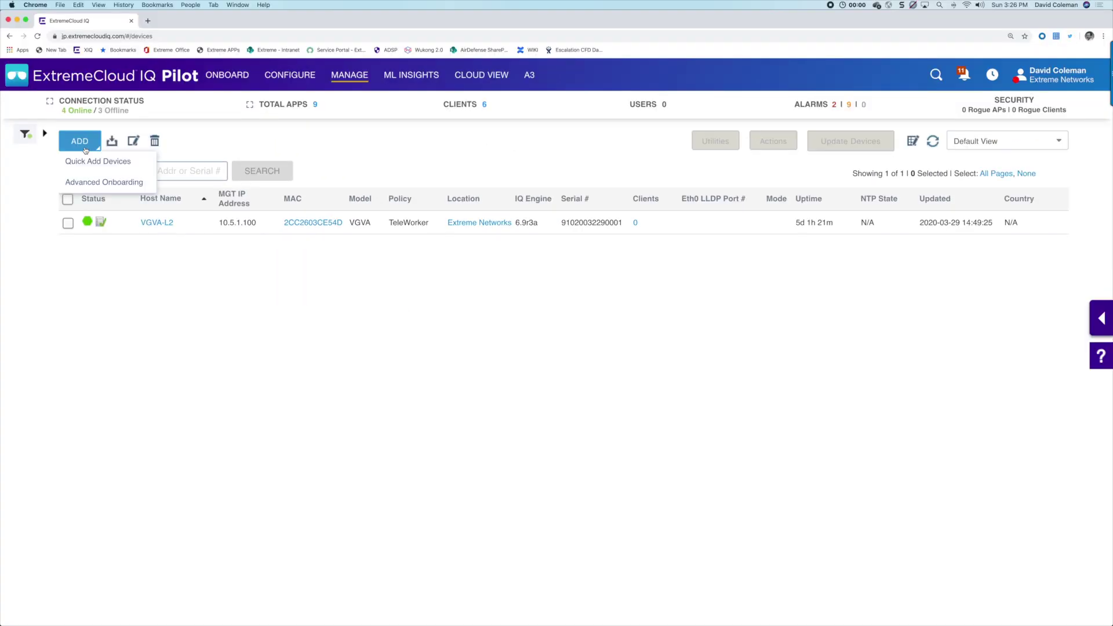
{"action": "left_click", "coordinate": [99, 161]}
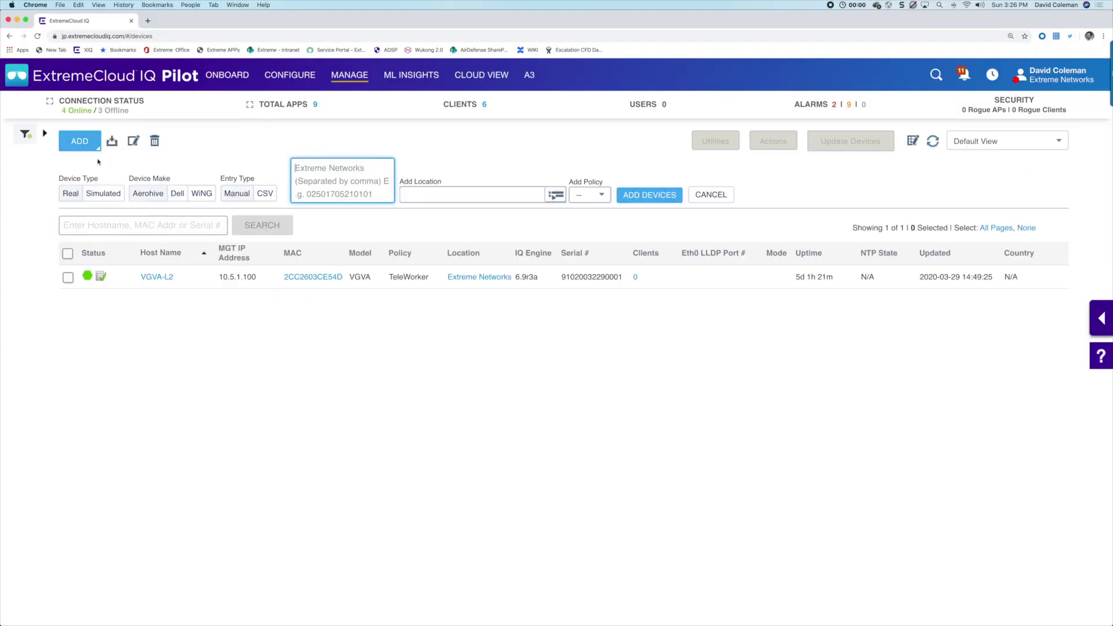
{"action": "right_click", "coordinate": [310, 173]}
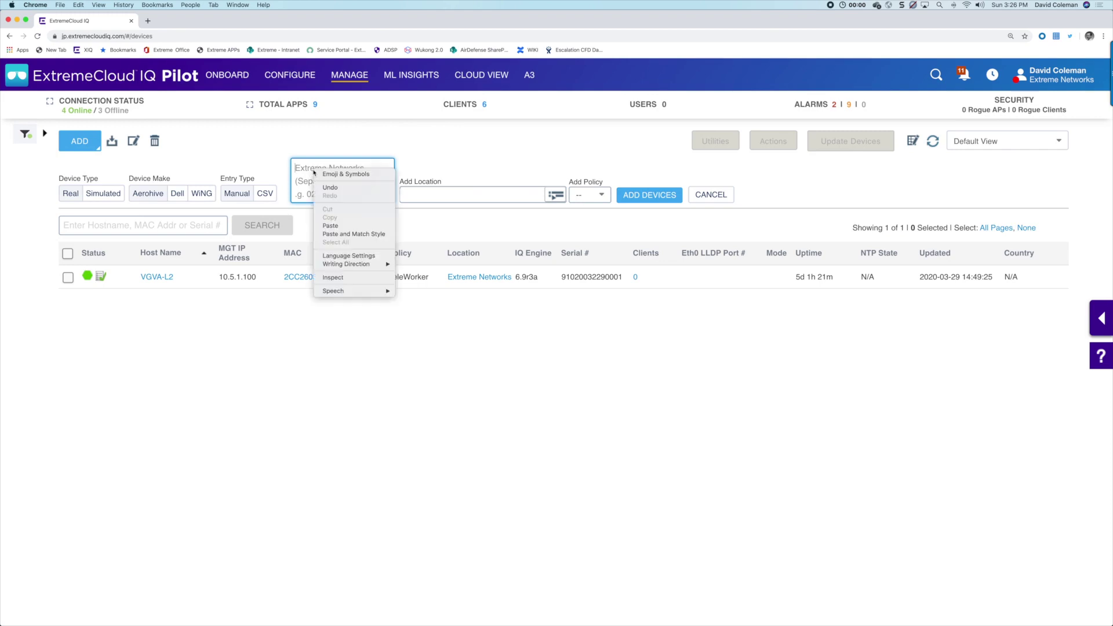
{"action": "left_click", "coordinate": [80, 141]}
{"action": "left_click", "coordinate": [99, 162]}
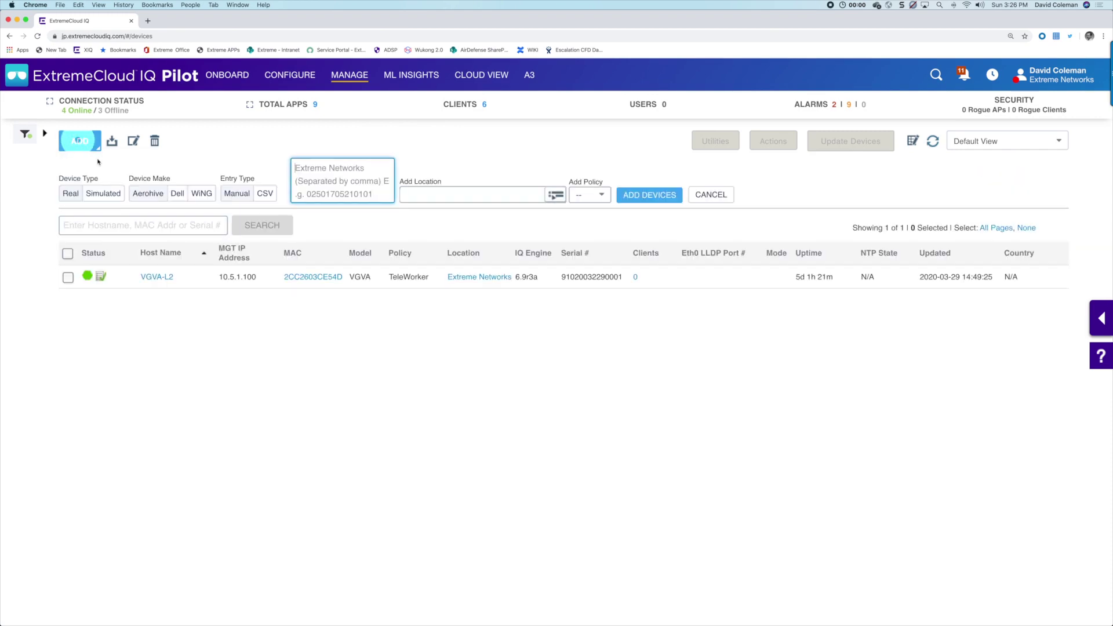
{"action": "right_click", "coordinate": [313, 169]}
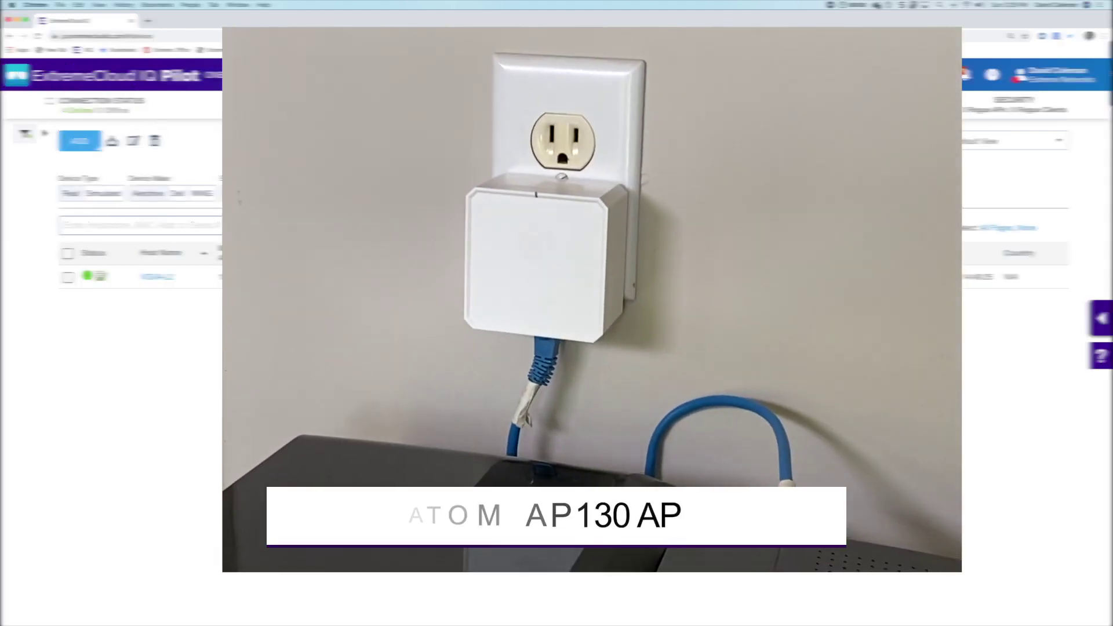
Add the ATOM AP by pasted serial, located at Home Floor-1 with the TeleWorker policy.
{"action": "left_click", "coordinate": [349, 208]}
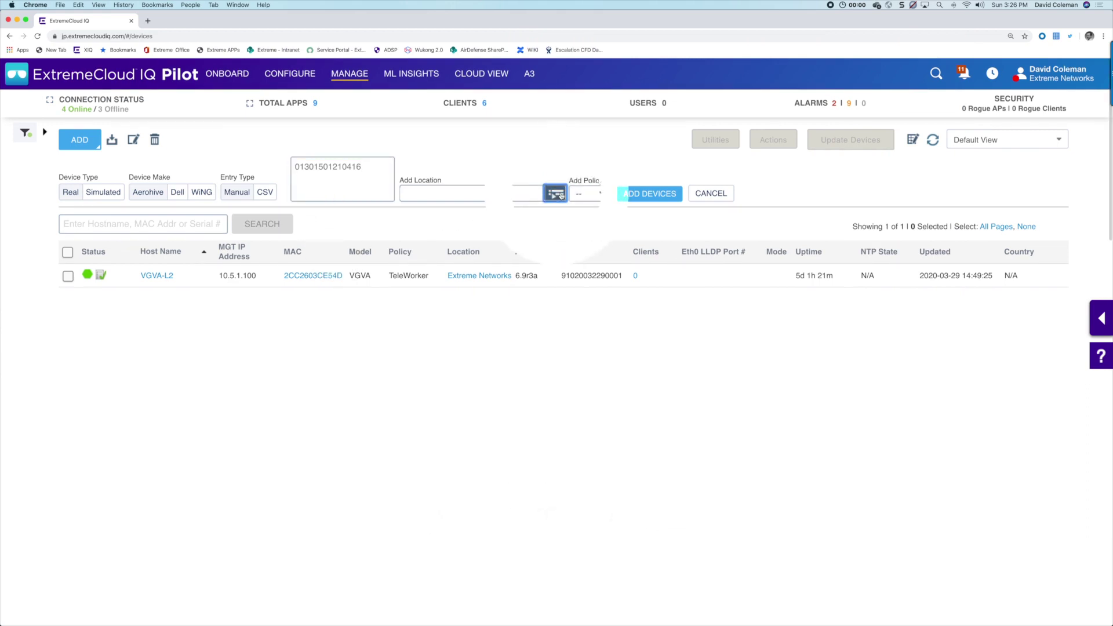
{"action": "left_click", "coordinate": [557, 195]}
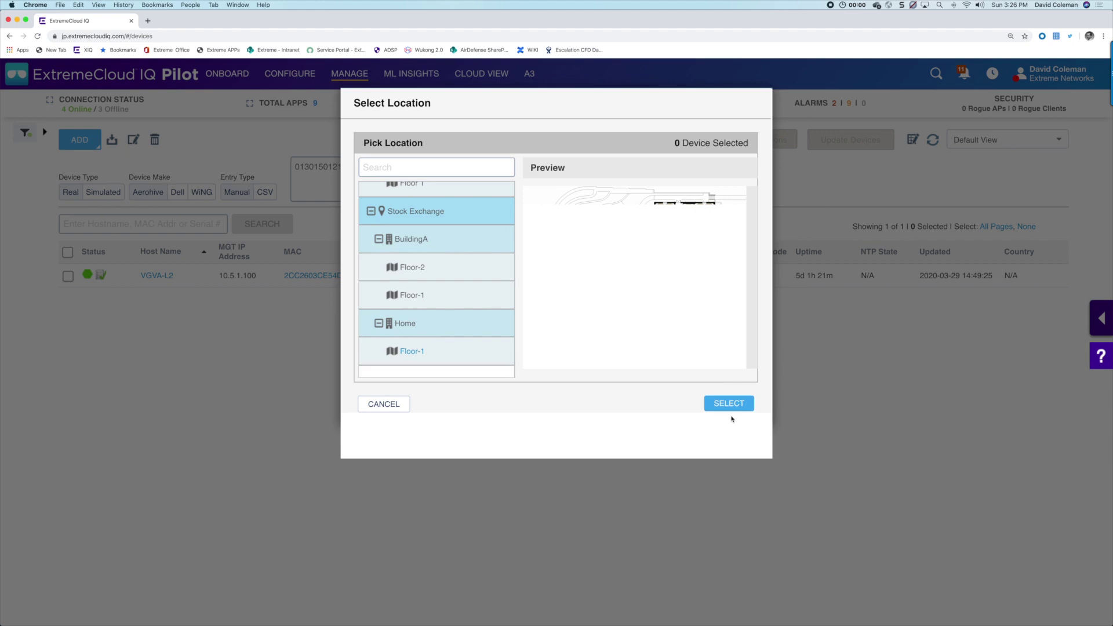
{"action": "left_click", "coordinate": [729, 404]}
{"action": "left_click", "coordinate": [590, 194]}
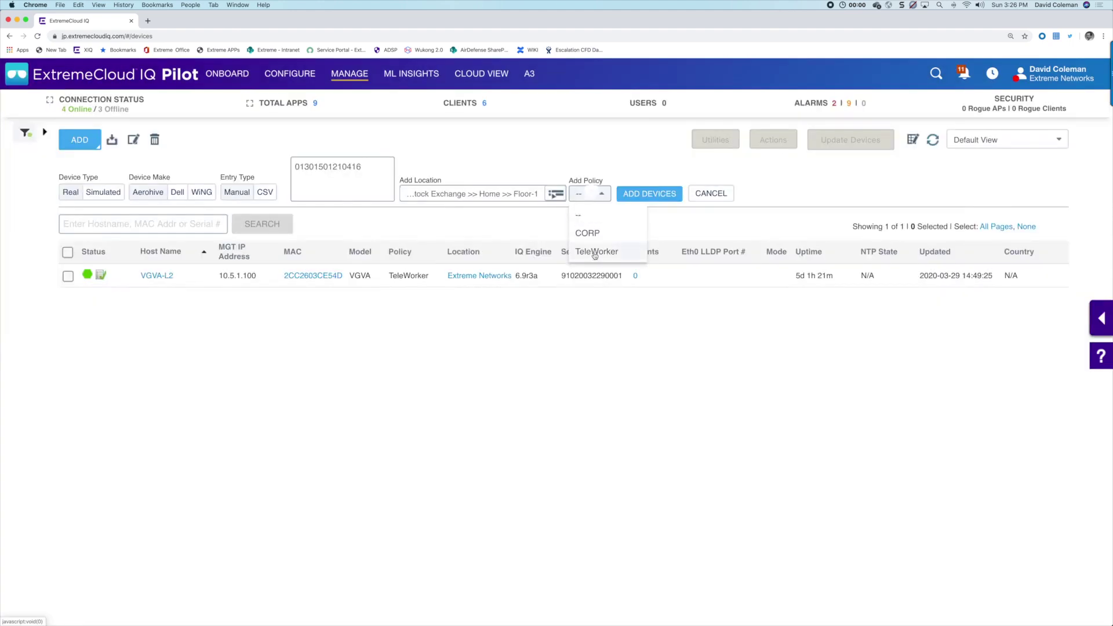
{"action": "left_click", "coordinate": [596, 253]}
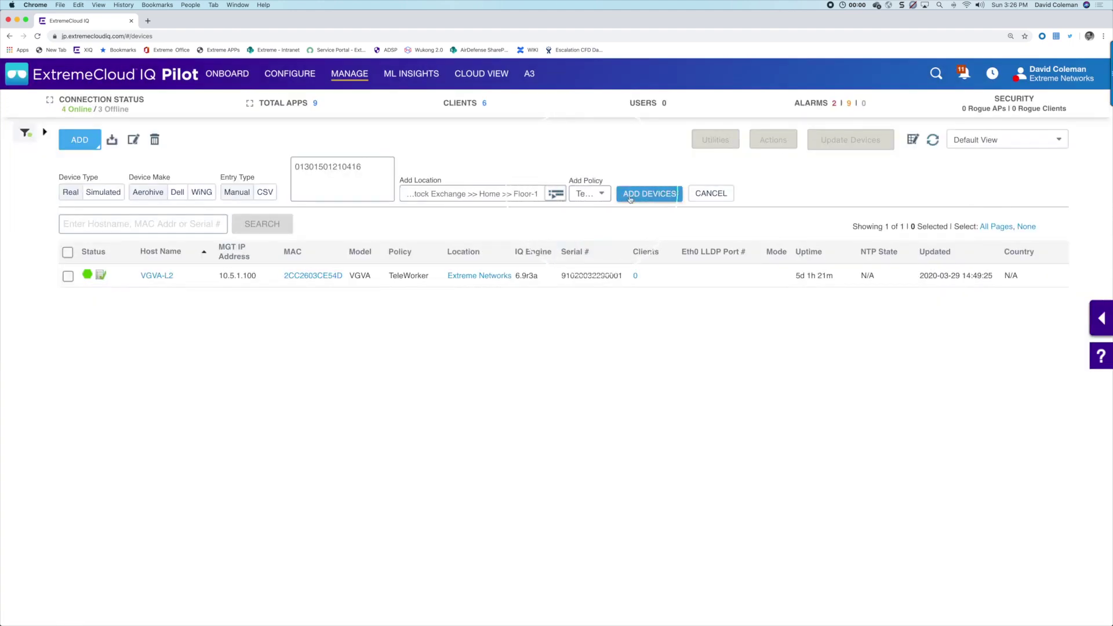
{"action": "left_click", "coordinate": [652, 196]}
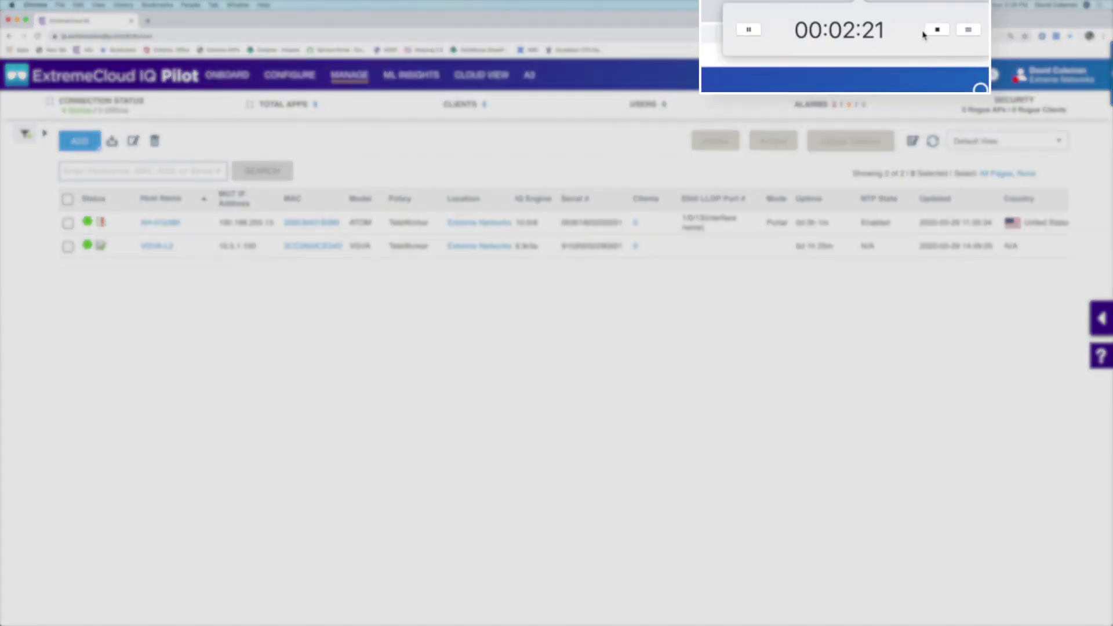
Wait until AH-01b380 shows online in the device list running IQ Engine 10.0r8.
{"action": "left_click", "coordinate": [944, 31]}
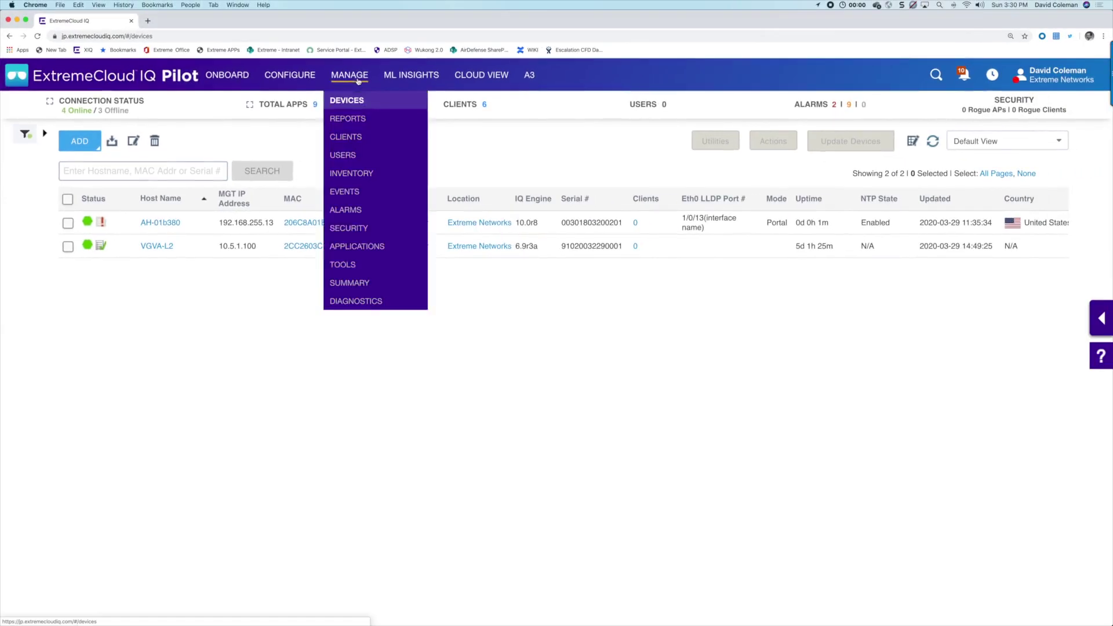
Open Tools > Utilities > Device Diagnostics listing VGVA-L2 and AH-01b380.
{"action": "mouse_move", "coordinate": [359, 84]}
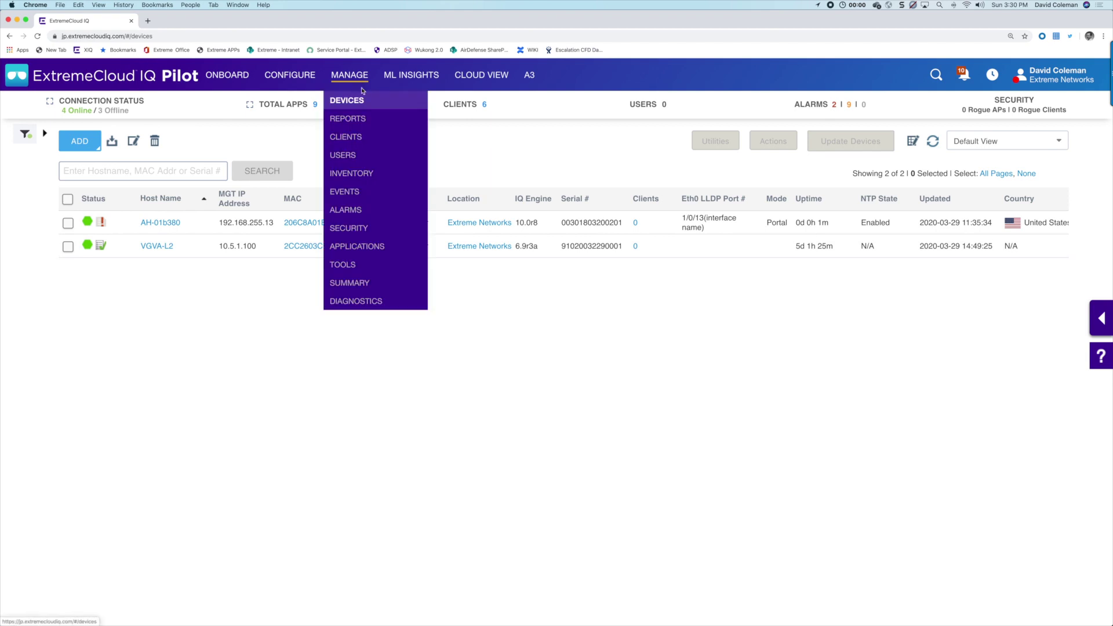
{"action": "left_click", "coordinate": [344, 264]}
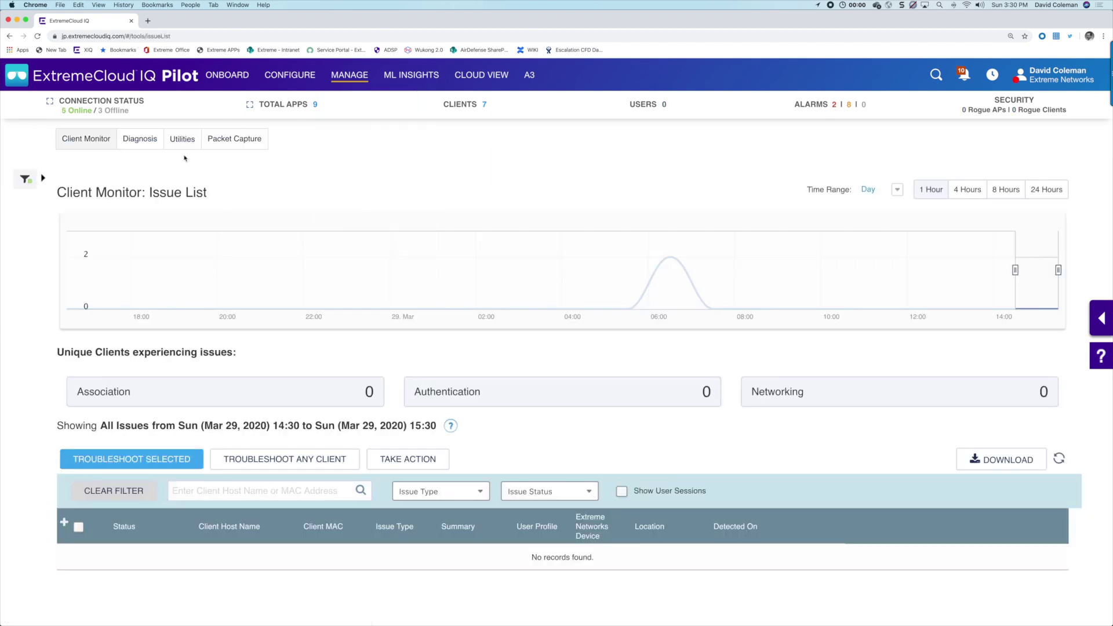
{"action": "mouse_move", "coordinate": [187, 145]}
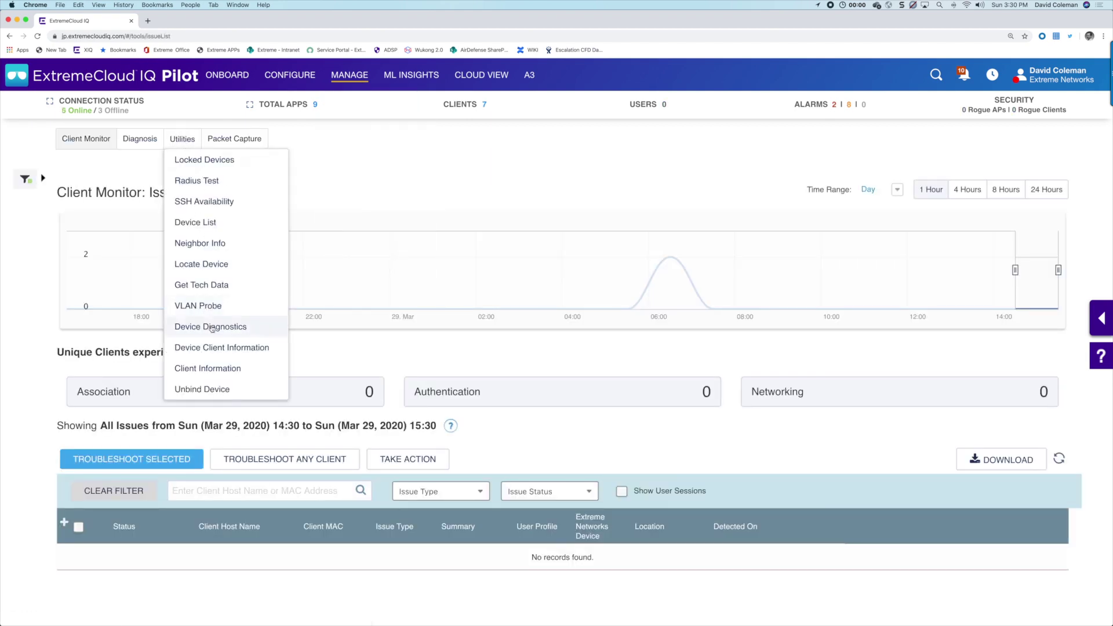
{"action": "left_click", "coordinate": [206, 326]}
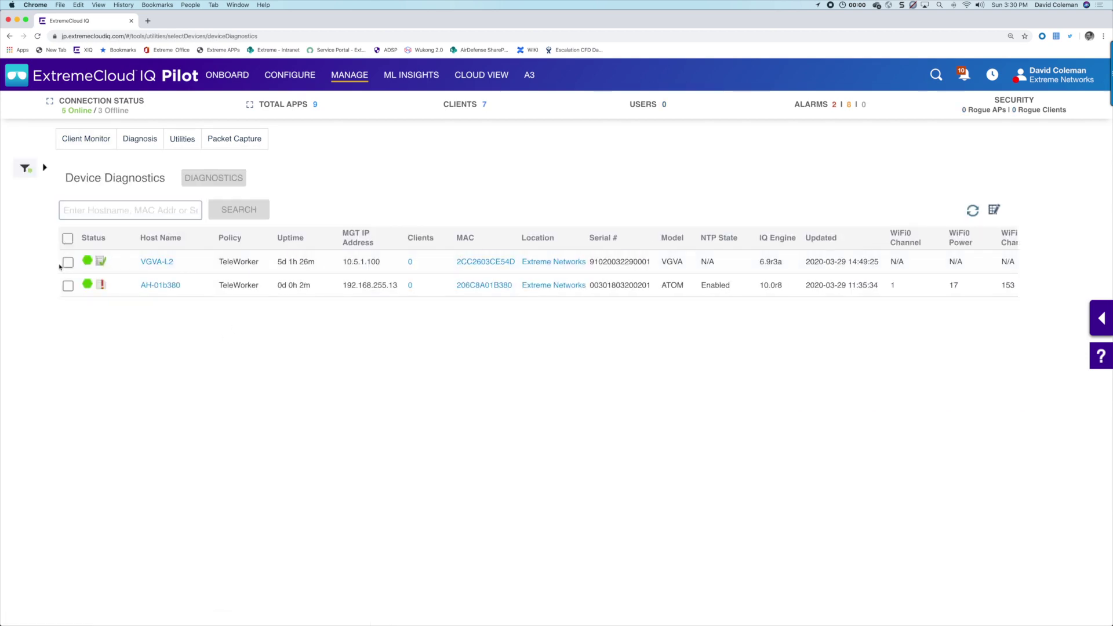
Show AH-01b380's IPsec tunnel, confirming one session to 150.136.158.198.
{"action": "left_click", "coordinate": [68, 262]}
{"action": "left_click", "coordinate": [68, 263]}
{"action": "left_click", "coordinate": [68, 286]}
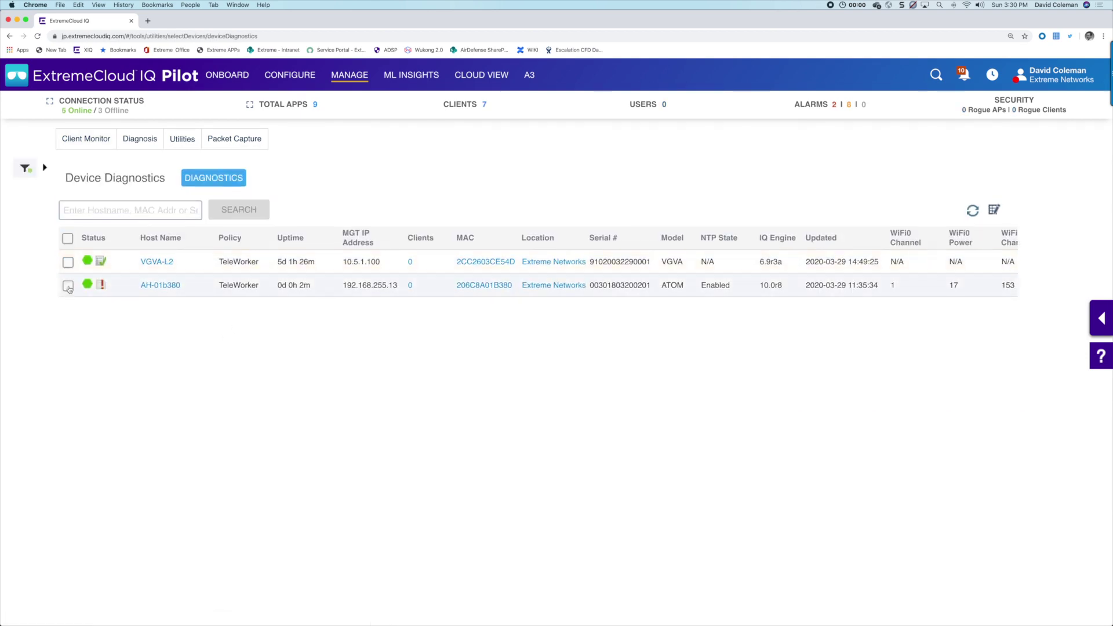
{"action": "left_click", "coordinate": [230, 179]}
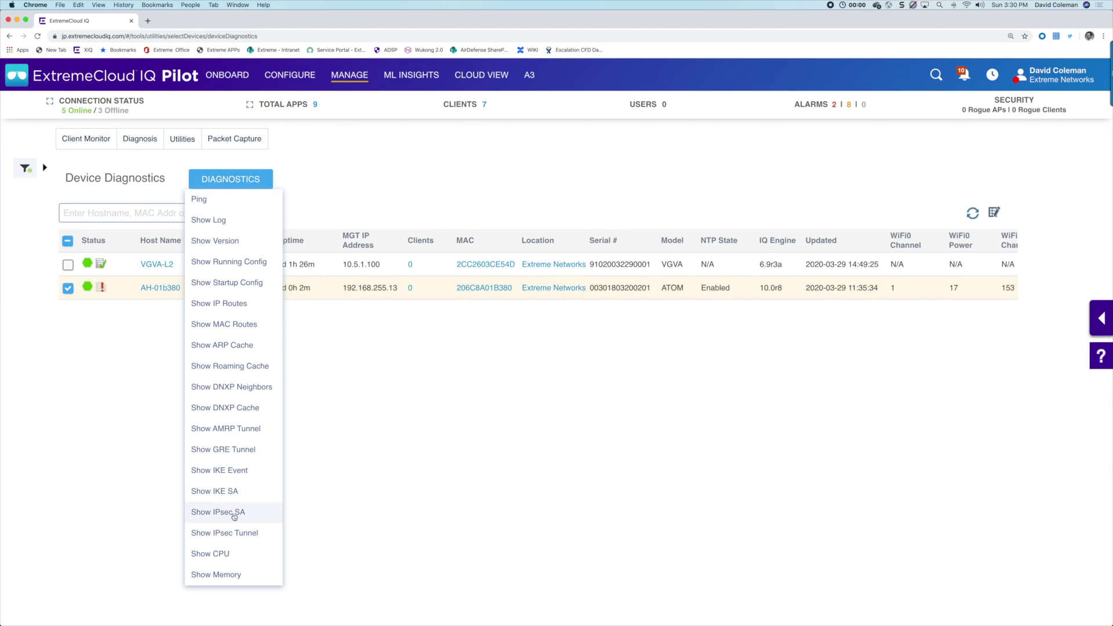
{"action": "left_click", "coordinate": [244, 535]}
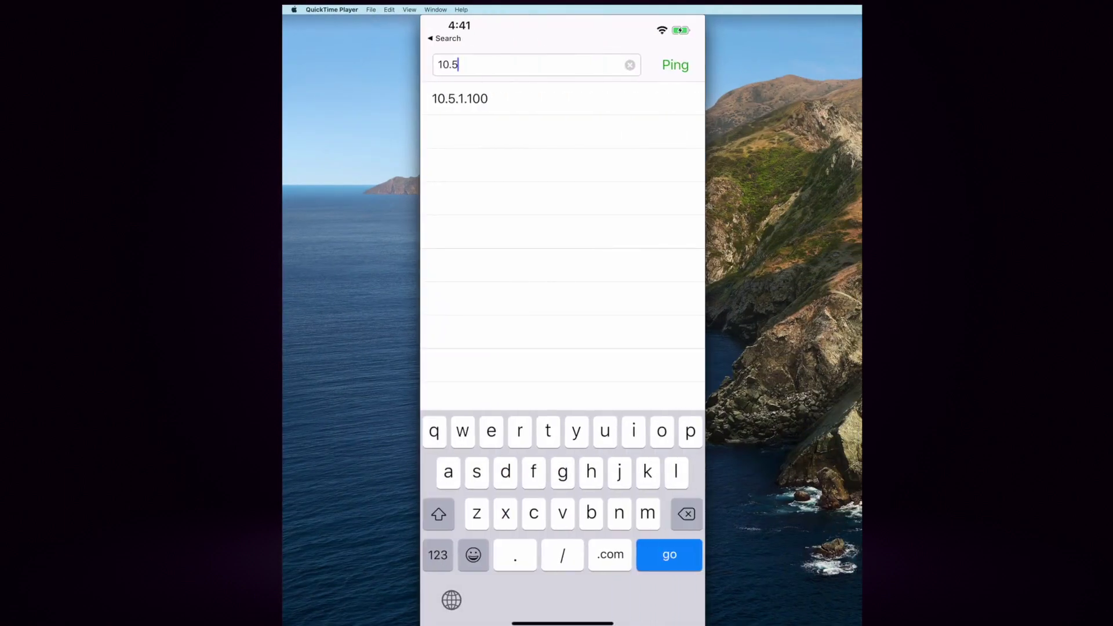
Ping 10.5.1.100 from the phone's Ping app, getting replies with 0% loss.
{"action": "left_click", "coordinate": [460, 99]}
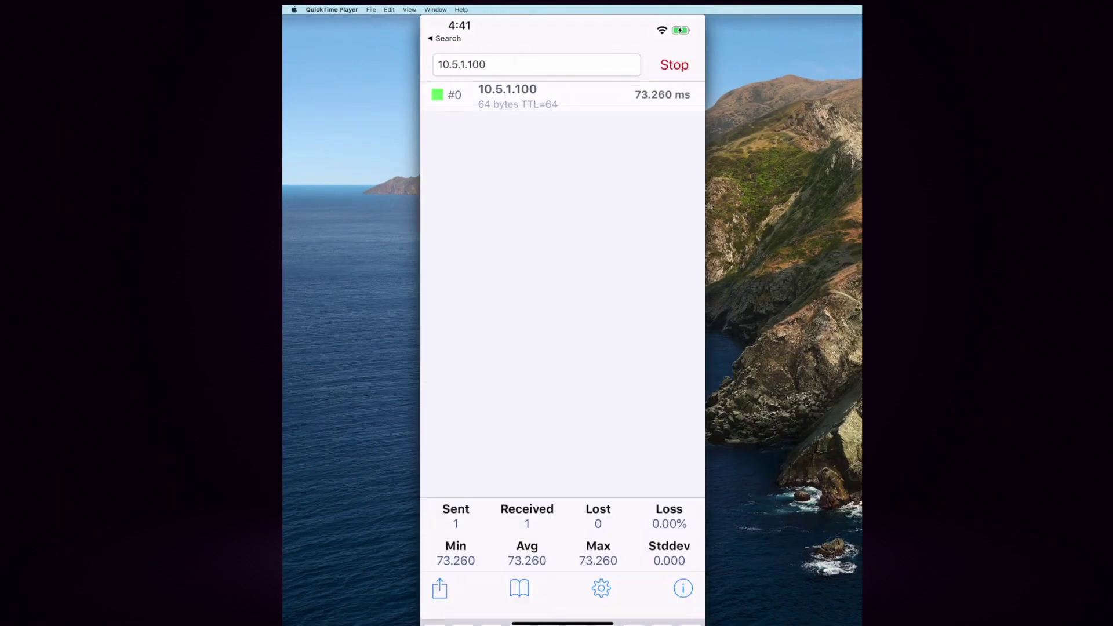